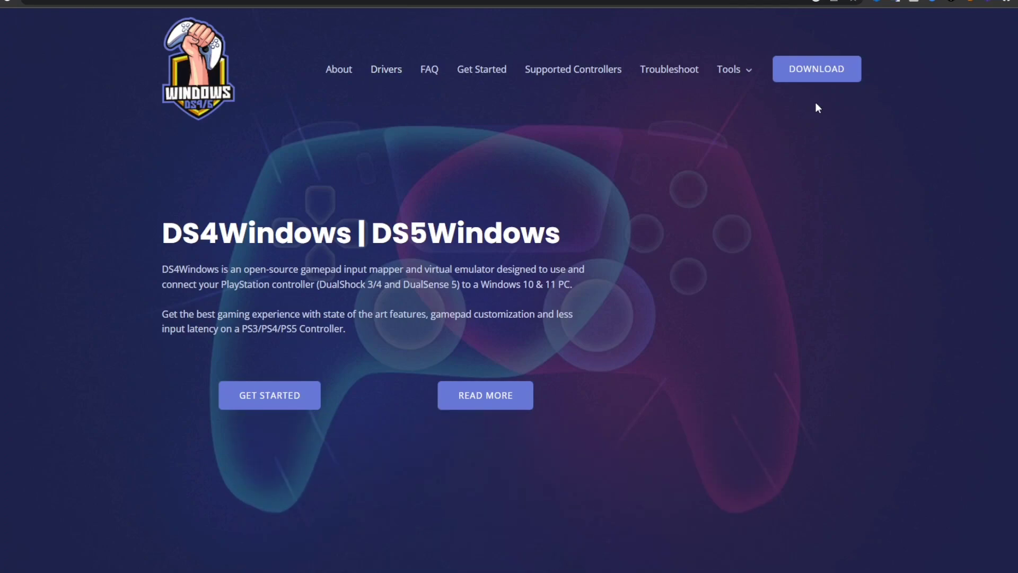
Step: Go to the DS4Windows download page and scroll through the older versions and mirrors list
{"action": "left_click", "coordinate": [827, 67]}
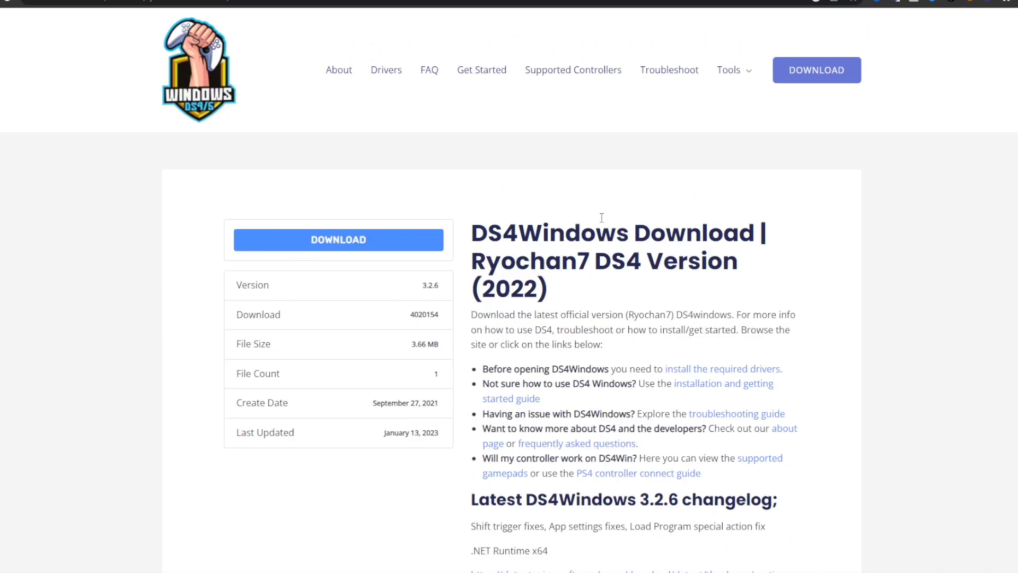
{"action": "scroll", "coordinate": [610, 260], "scroll_direction": "down", "scroll_amount": 5}
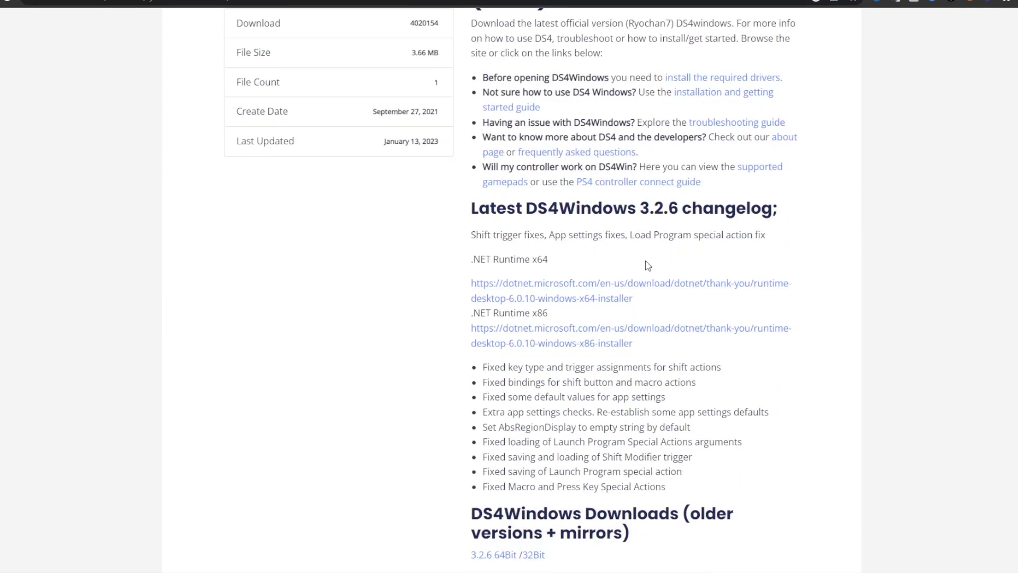
{"action": "scroll", "coordinate": [610, 212], "scroll_direction": "down", "scroll_amount": 15}
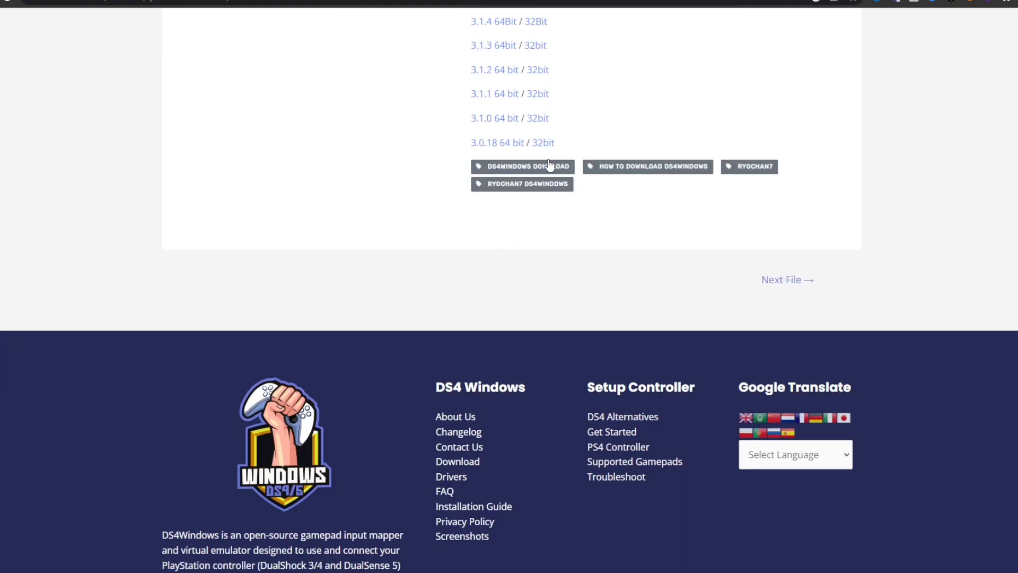
{"action": "scroll", "coordinate": [554, 204], "scroll_direction": "up", "scroll_amount": 4}
{"action": "scroll", "coordinate": [554, 205], "scroll_direction": "up", "scroll_amount": 3}
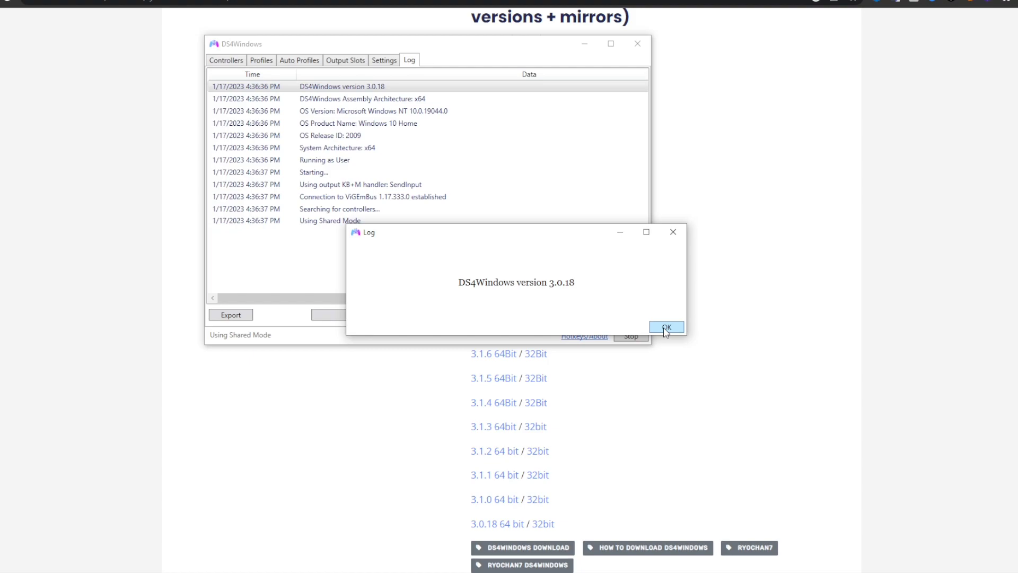
Step: Dismiss the DS4Windows version message, show the controllers view, and move the app window aside
{"action": "left_click", "coordinate": [666, 328]}
{"action": "left_click", "coordinate": [225, 62]}
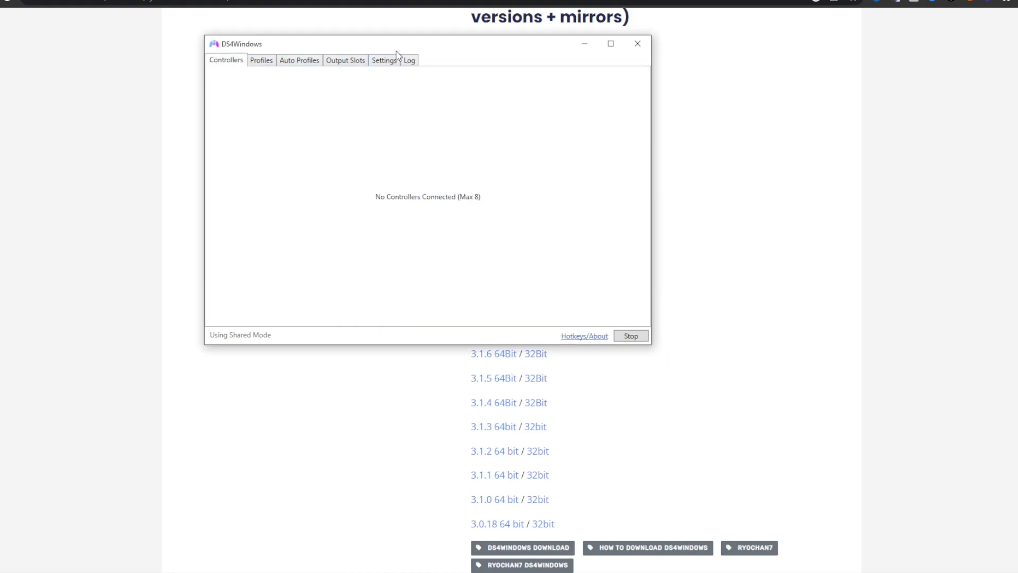
{"action": "left_click_drag", "start_coordinate": [396, 52], "coordinate": [288, 60]}
Step: Open the 3.0.18 64 bit download link in a new tab
{"action": "left_click", "coordinate": [901, 237]}
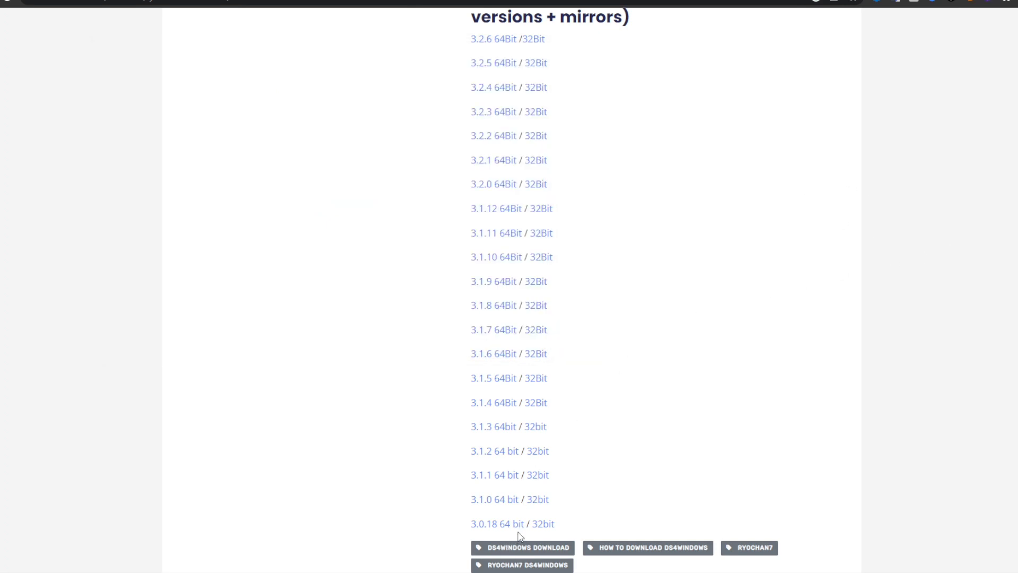
{"action": "scroll", "coordinate": [518, 533], "scroll_direction": "down", "scroll_amount": 3}
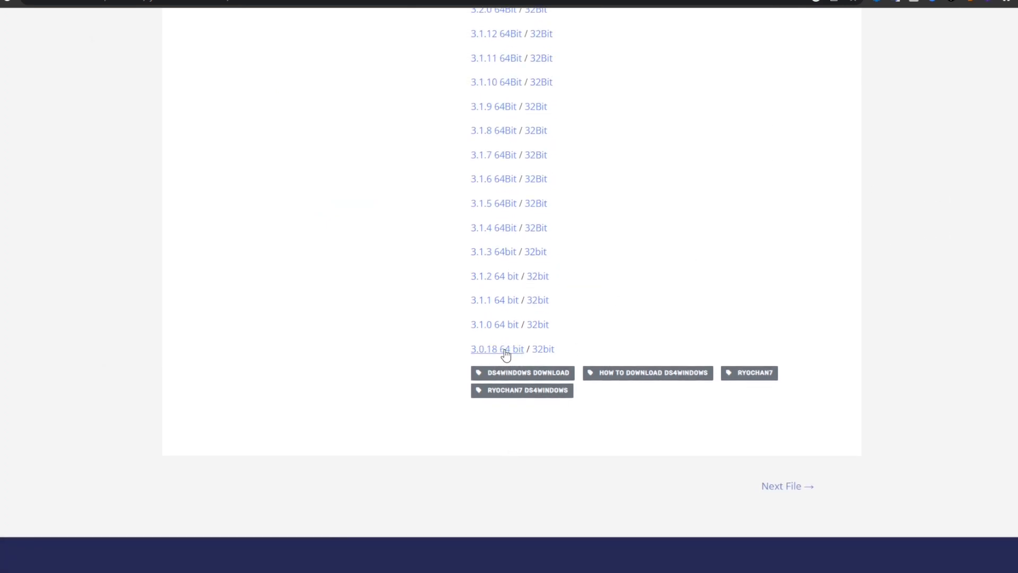
{"action": "right_click", "coordinate": [505, 354]}
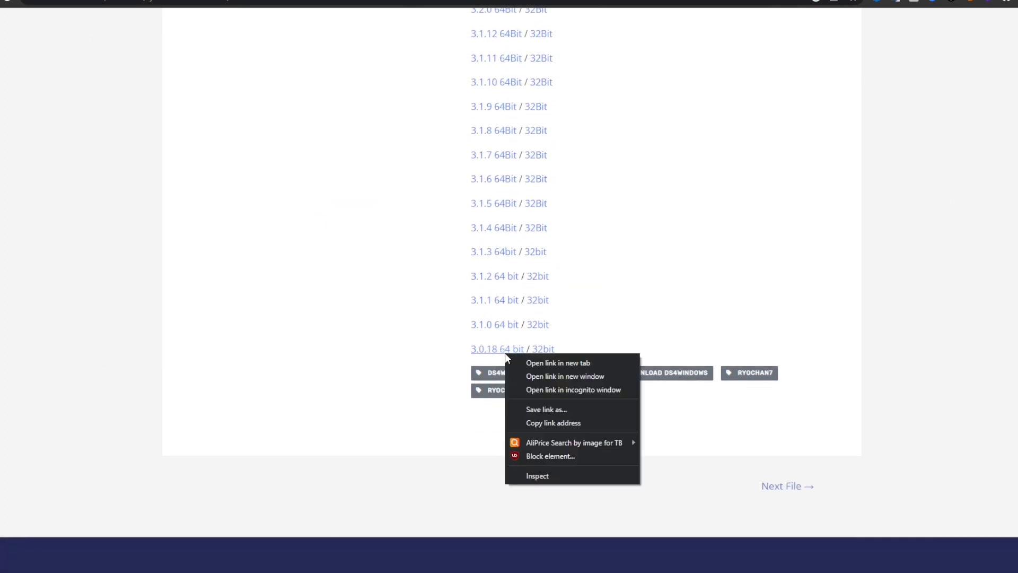
{"action": "left_click", "coordinate": [543, 356]}
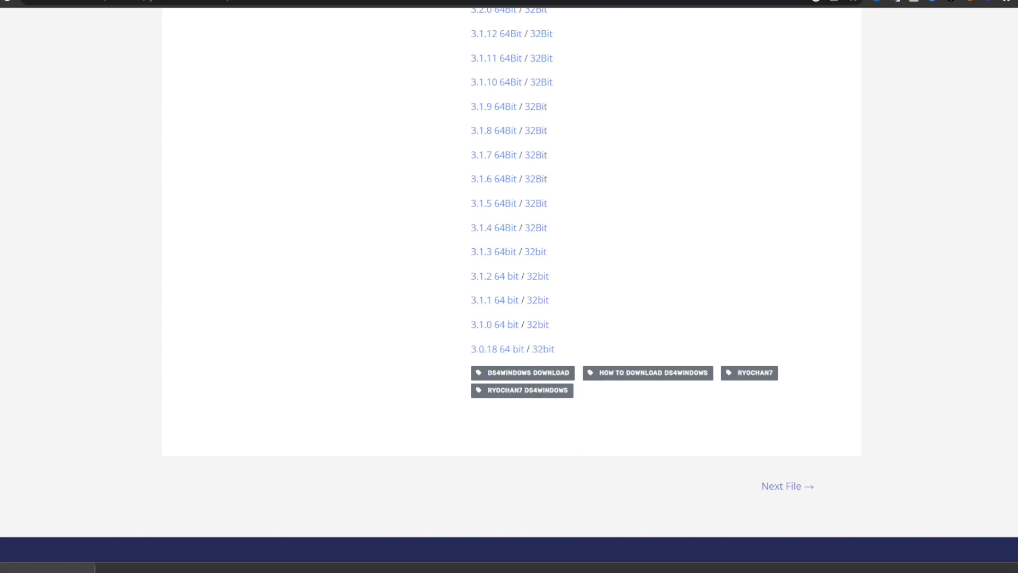
Step: Cancel the started download and return to the 3.2.6 changelog's .NET Runtime links
{"action": "right_click", "coordinate": [55, 567]}
{"action": "left_click", "coordinate": [91, 569]}
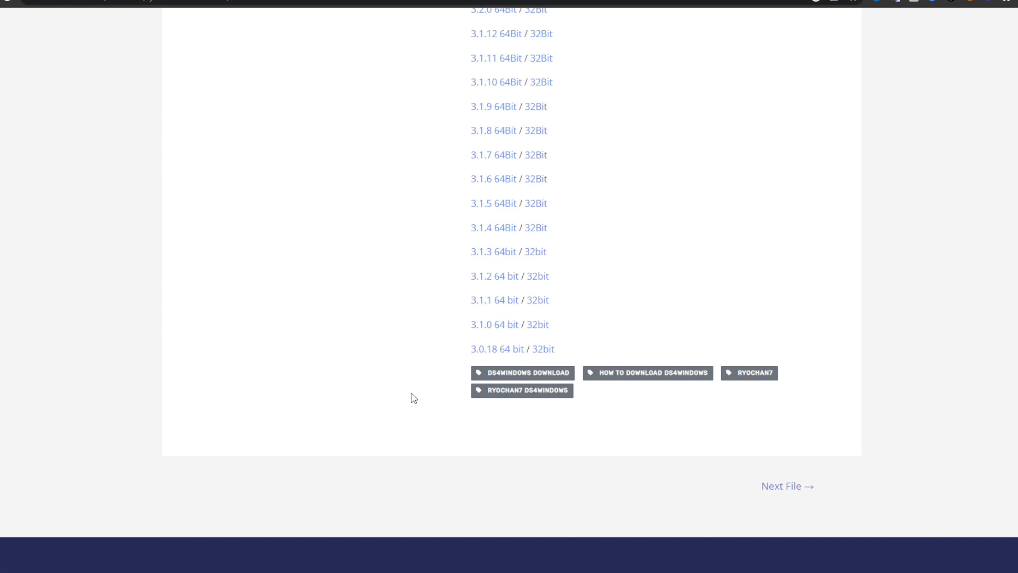
{"action": "scroll", "coordinate": [452, 432], "scroll_direction": "up", "scroll_amount": 6}
{"action": "scroll", "coordinate": [456, 433], "scroll_direction": "up", "scroll_amount": 4}
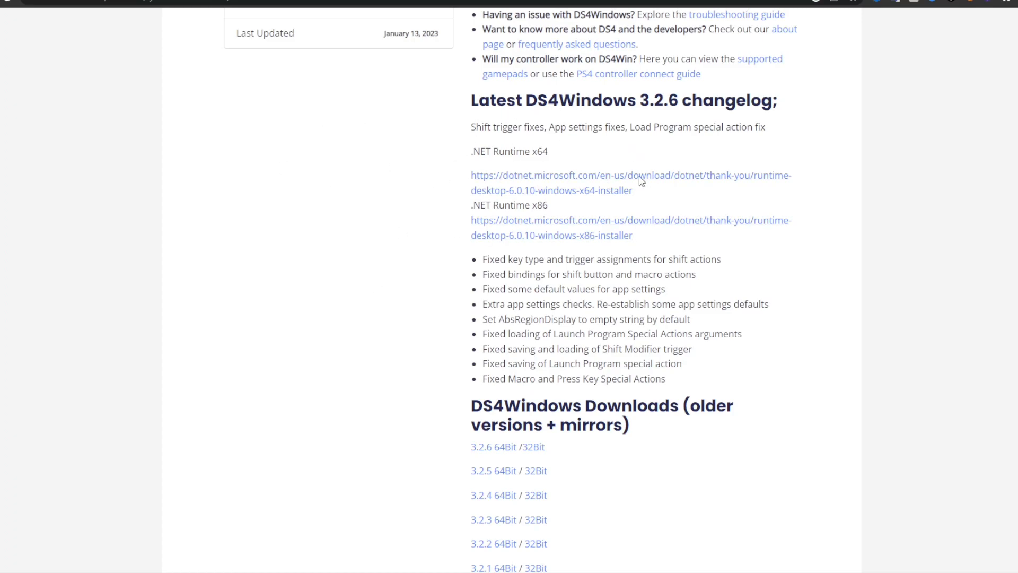
Step: Download the .NET Runtime 6.0.10 x64 installer from the 3.2.6 changelog
{"action": "scroll", "coordinate": [545, 267], "scroll_direction": "up", "scroll_amount": 1}
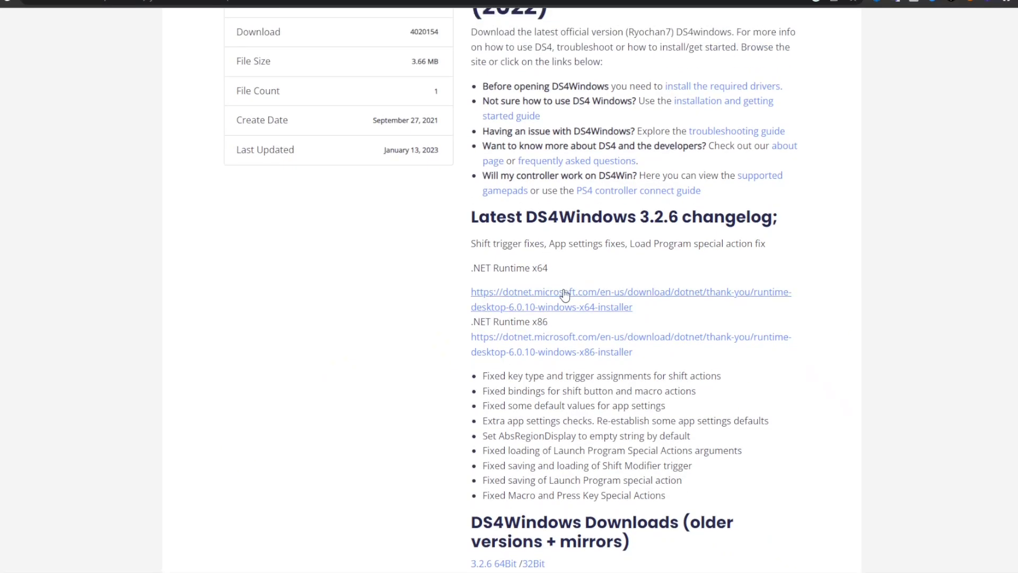
{"action": "left_click", "coordinate": [552, 307]}
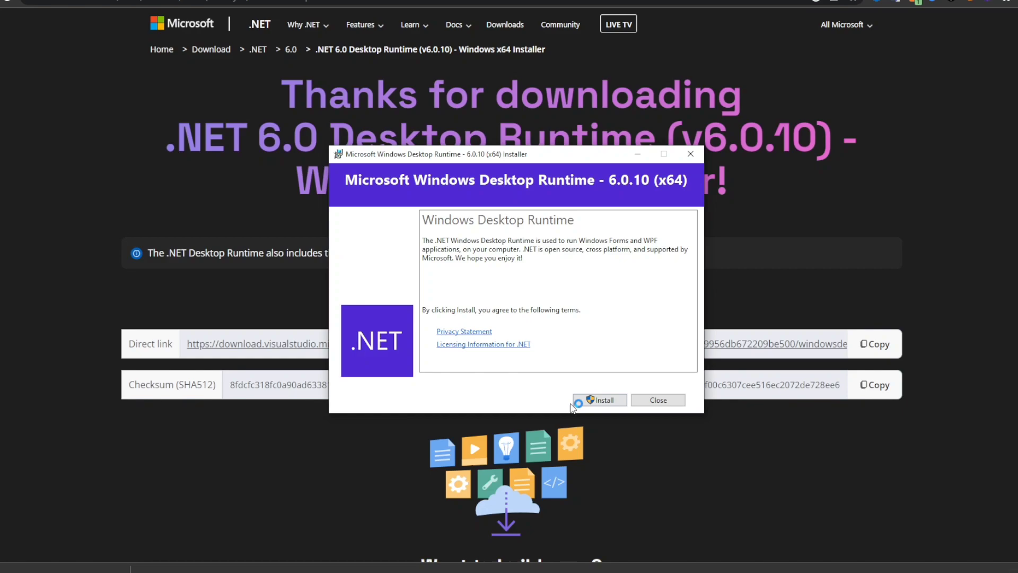
Step: Install Windows Desktop Runtime 6.0.10 (x64), then close the finished installer
{"action": "left_click", "coordinate": [593, 402]}
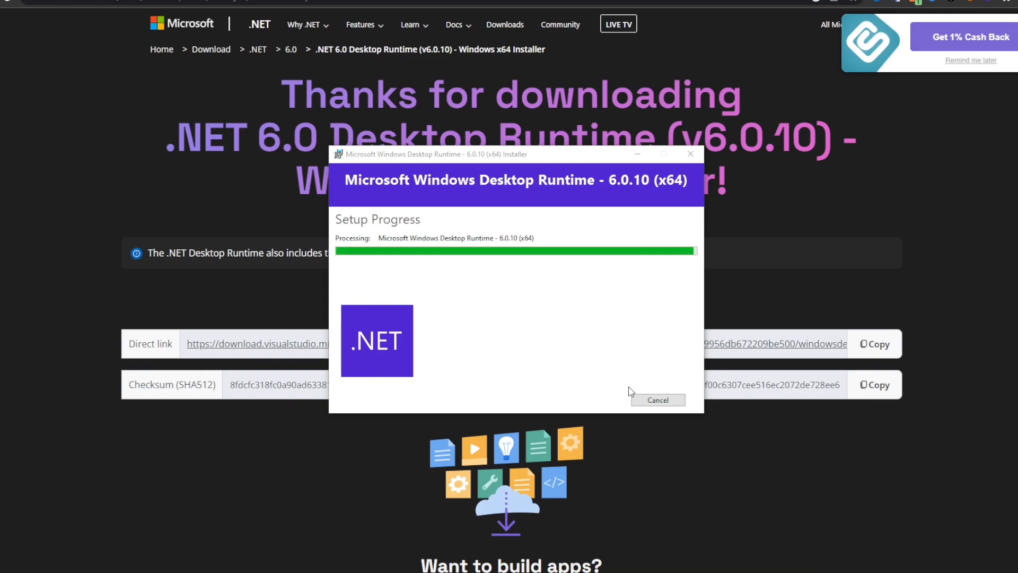
{"action": "left_click", "coordinate": [658, 400]}
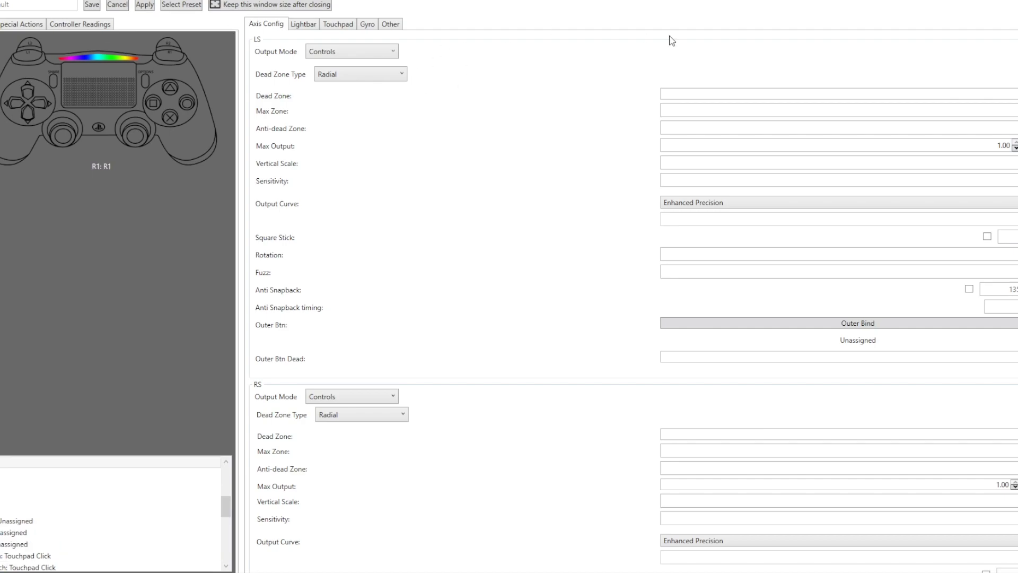
Step: Check the profile's blue lightbar colour, then bring up the Lightbar settings
{"action": "left_click", "coordinate": [100, 56]}
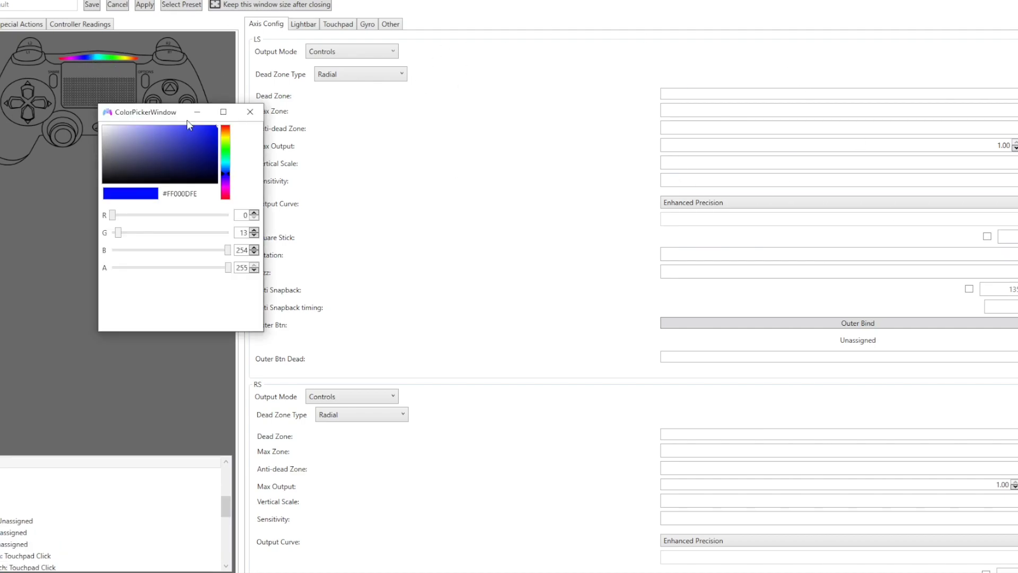
{"action": "left_click", "coordinate": [250, 111]}
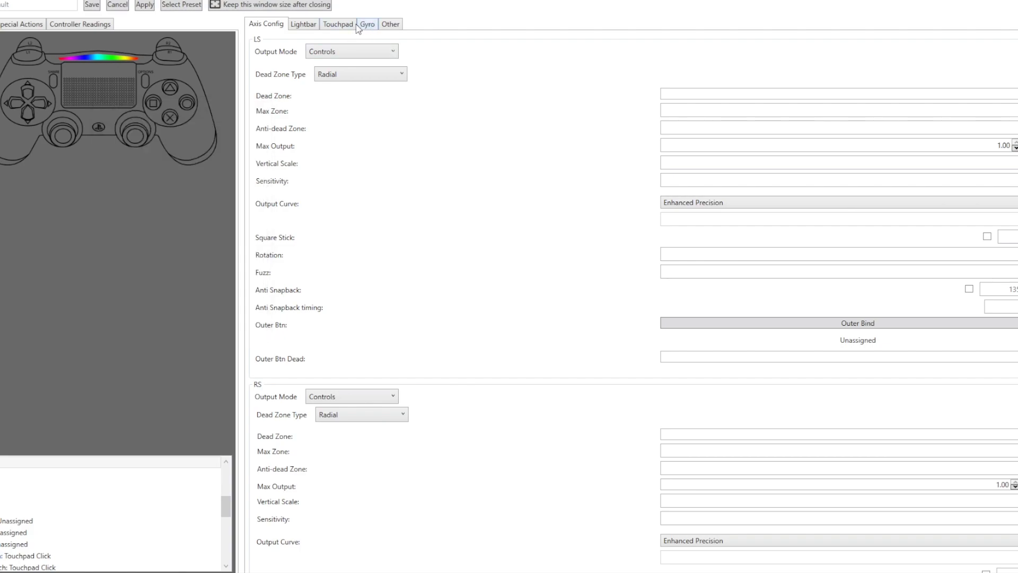
{"action": "left_click", "coordinate": [314, 24]}
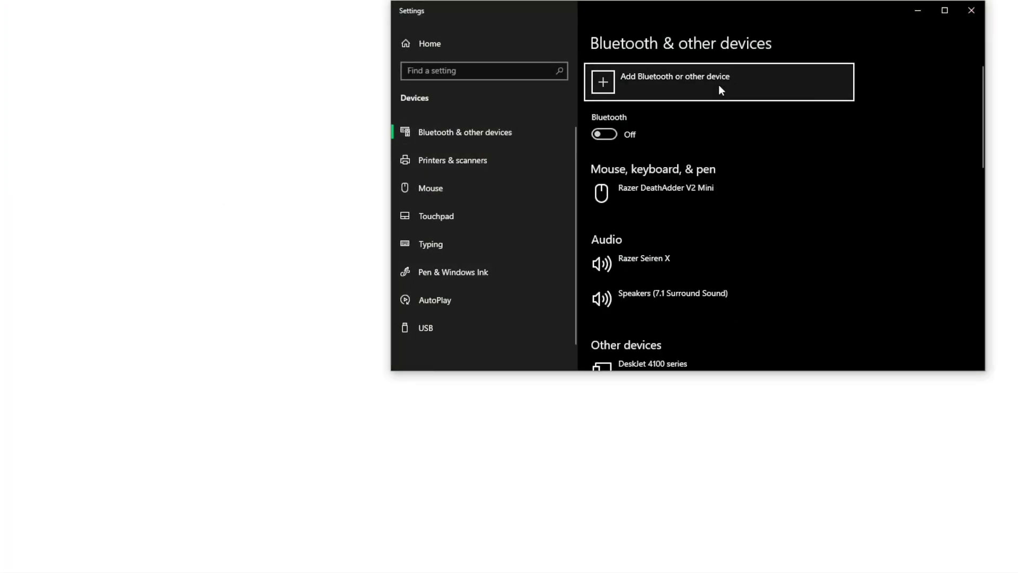
Step: Try adding a Bluetooth device, dismiss the couldn't-connect message, and switch Bluetooth on
{"action": "left_click", "coordinate": [680, 85]}
{"action": "left_click", "coordinate": [606, 97]}
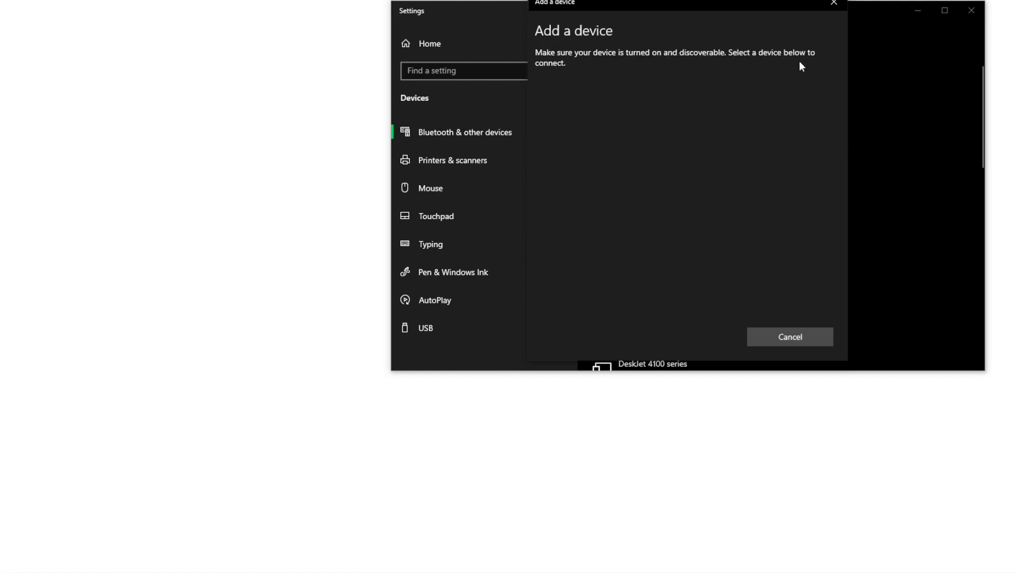
{"action": "left_click", "coordinate": [834, 3]}
{"action": "left_click", "coordinate": [604, 135]}
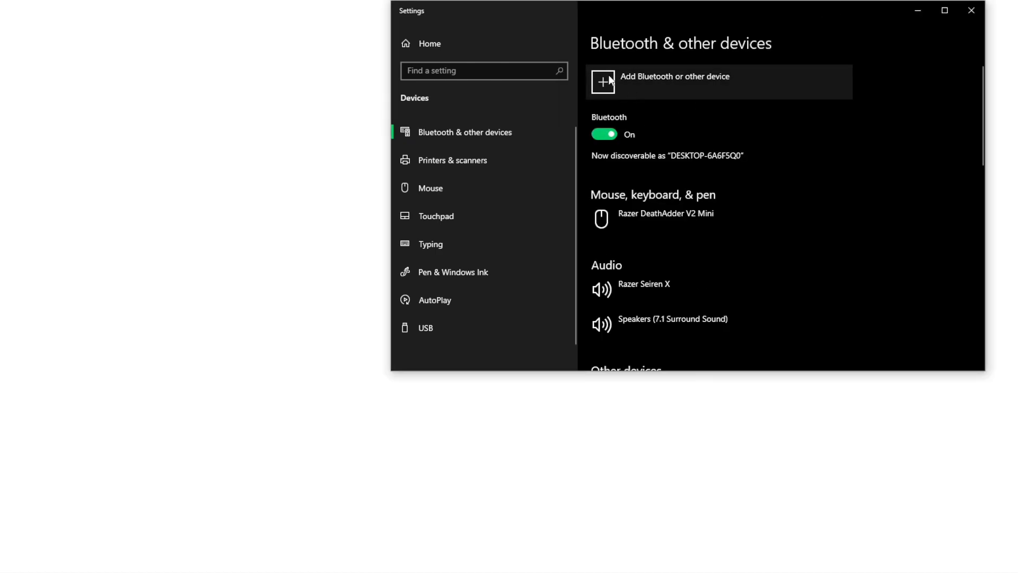
Step: Pair the Wireless Controller via Add Bluetooth device until it shows as Connected
{"action": "left_click", "coordinate": [611, 79]}
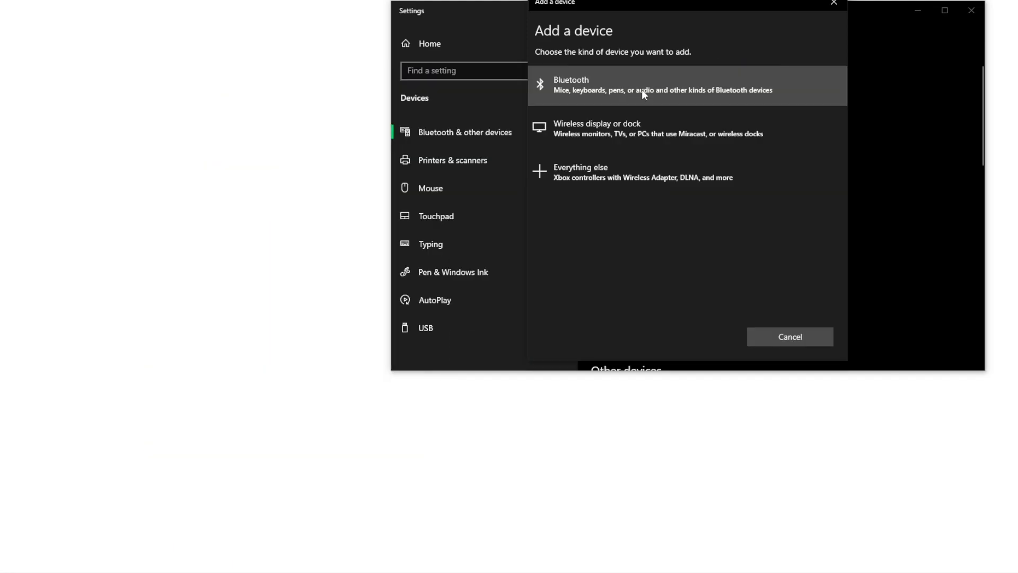
{"action": "left_click", "coordinate": [644, 90]}
{"action": "left_click", "coordinate": [628, 141]}
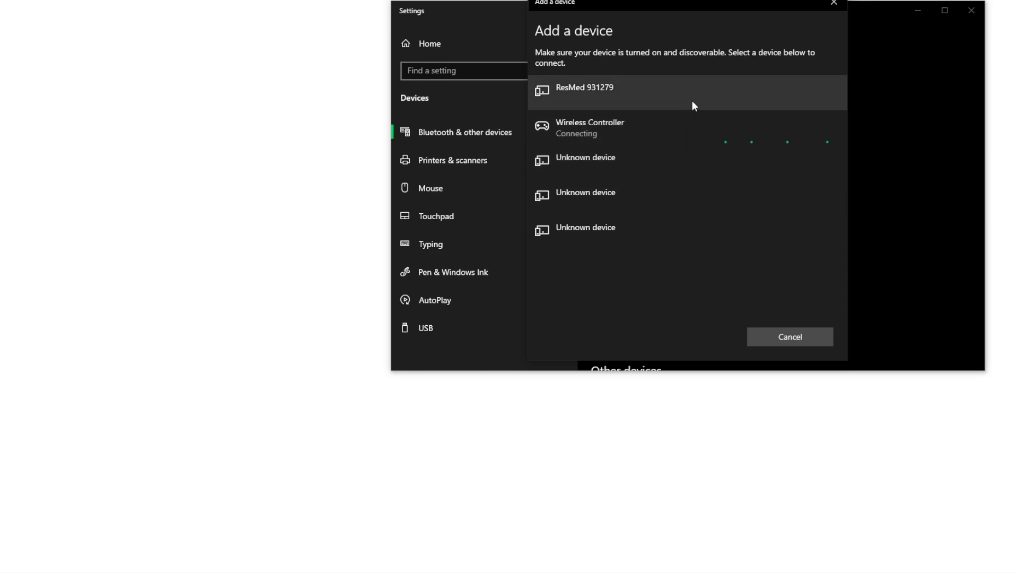
{"action": "left_click", "coordinate": [796, 336]}
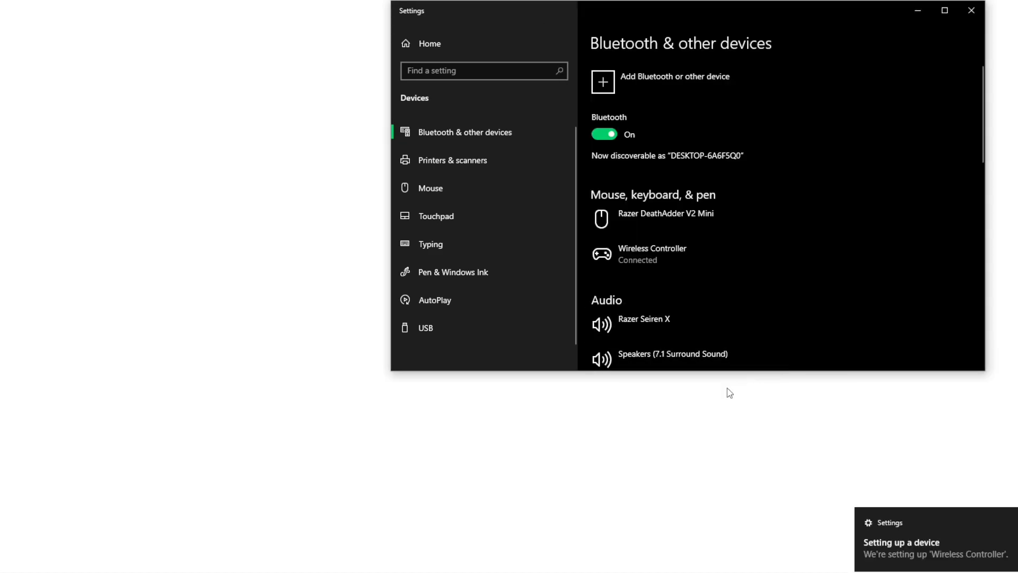